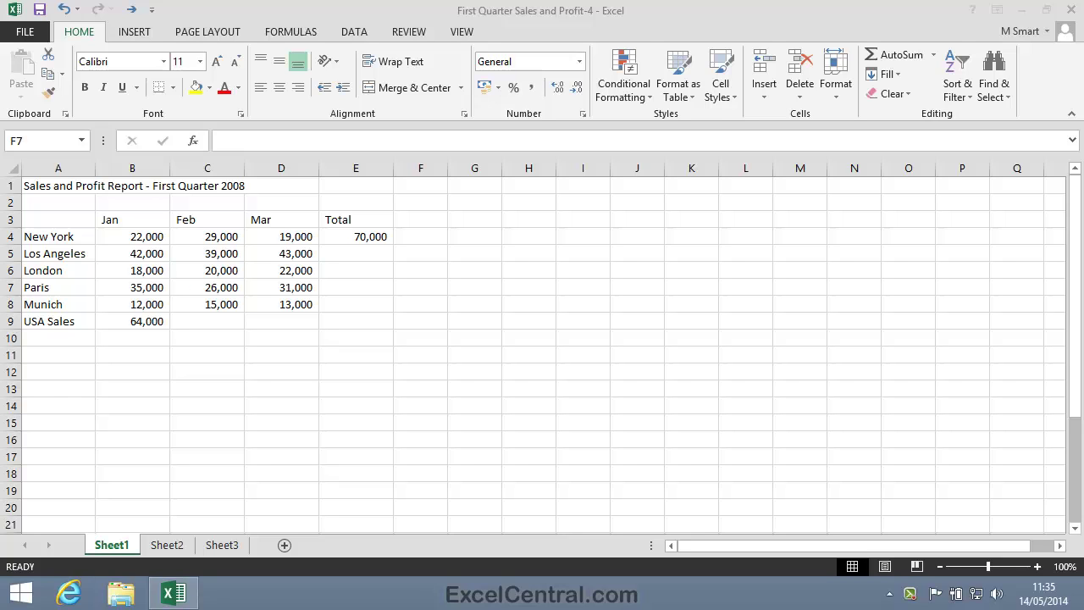
Step: Move the active cell to H5, then select all of column A with the title and city names
key("Right")
key("Right")
key("Up")
key("Up")
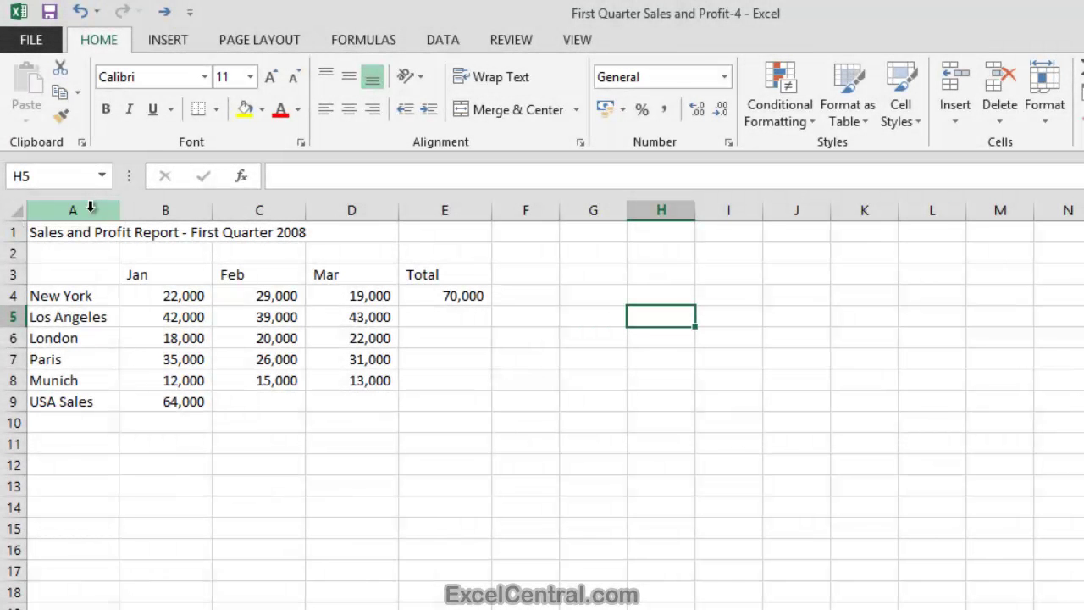
left_click(90, 207)
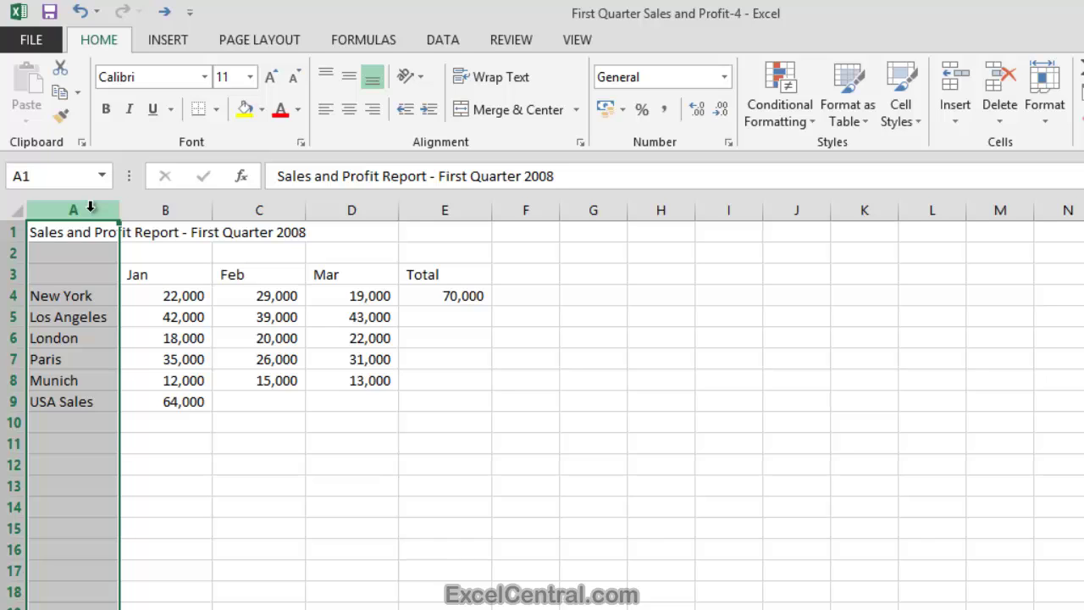
Step: Apply Bold from the Home tab to the selected column A
left_click(96, 46)
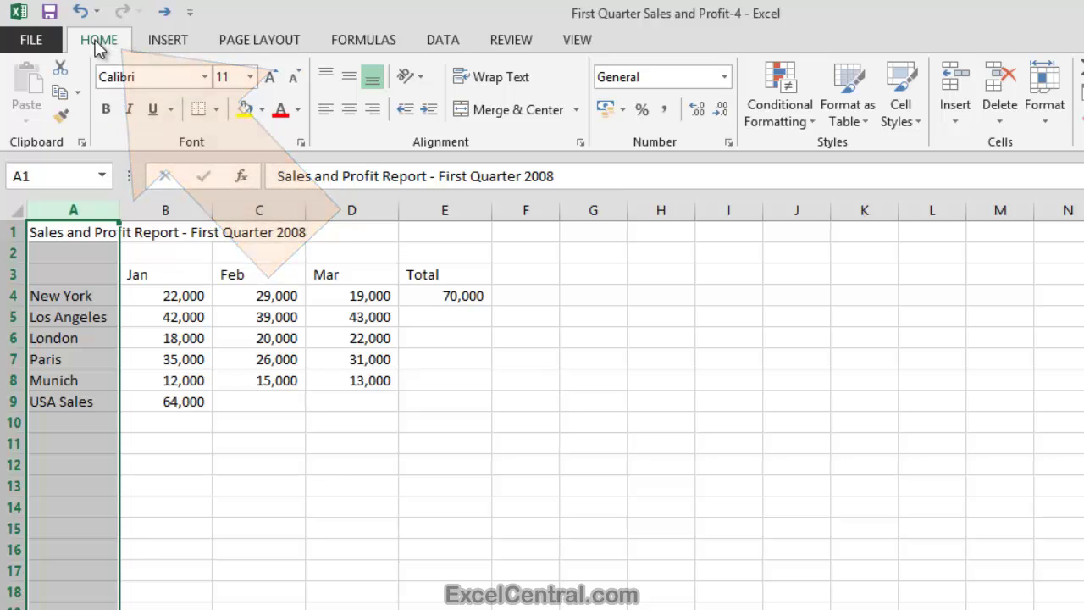
left_click(106, 109)
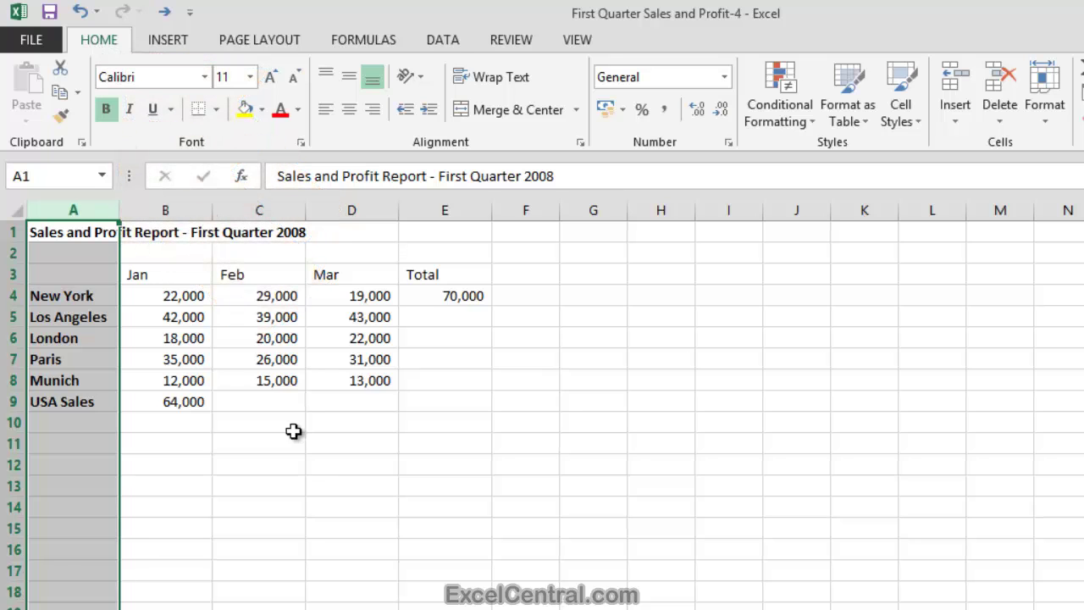
left_click(364, 506)
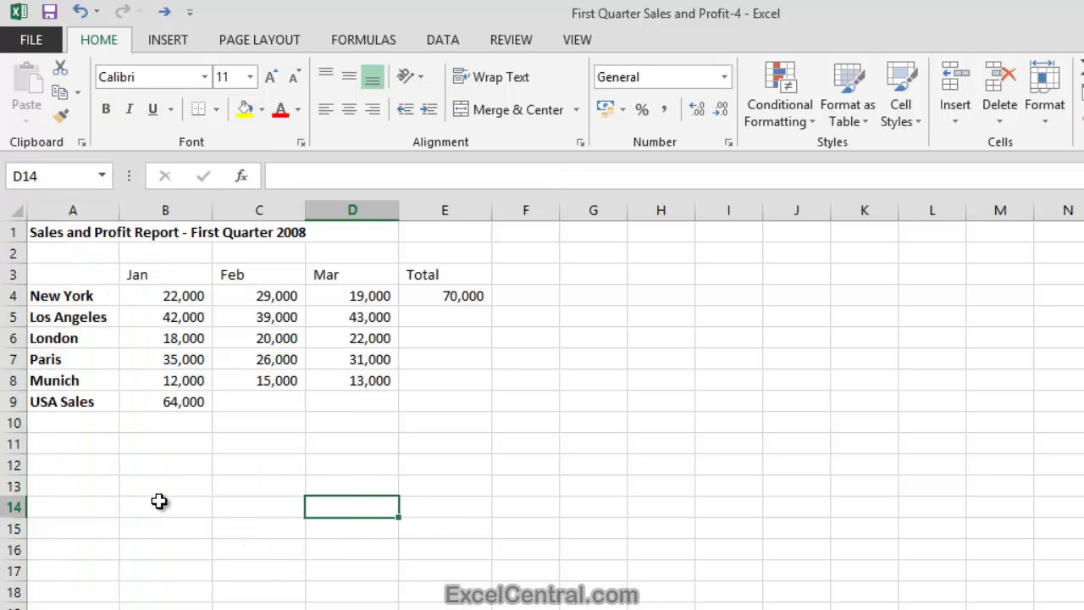
Step: Test the bold by entering 'Something' in A12, then delete that test entry
left_click(61, 465)
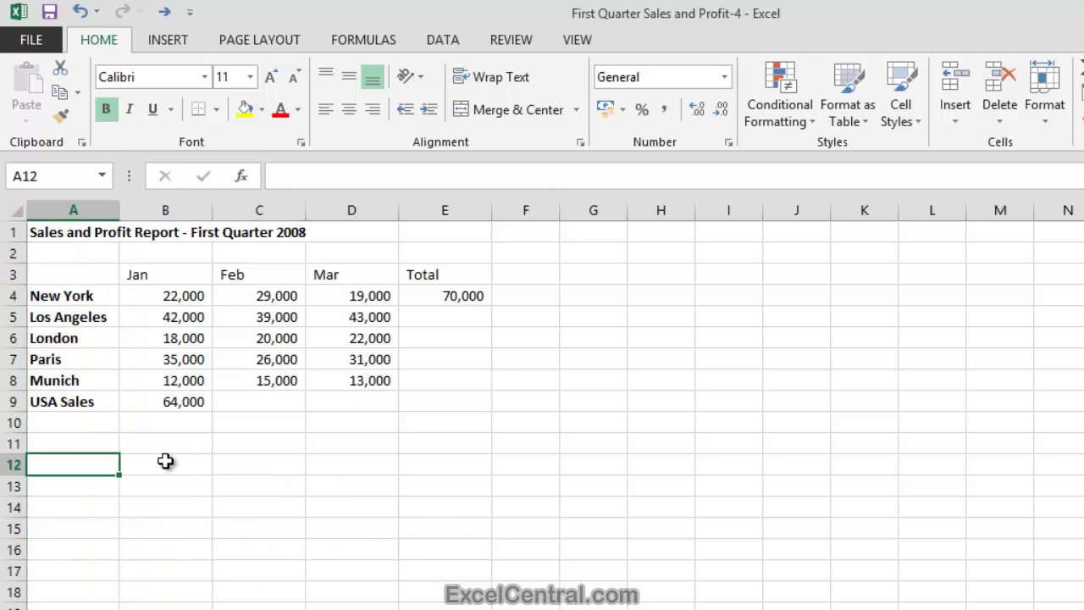
type("Something")
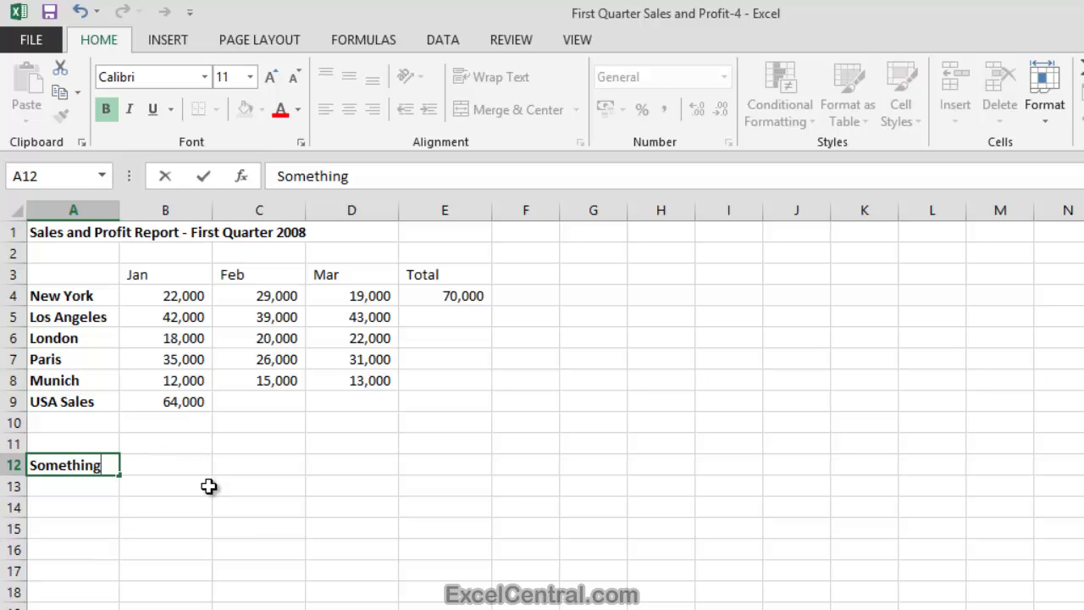
left_click(320, 492)
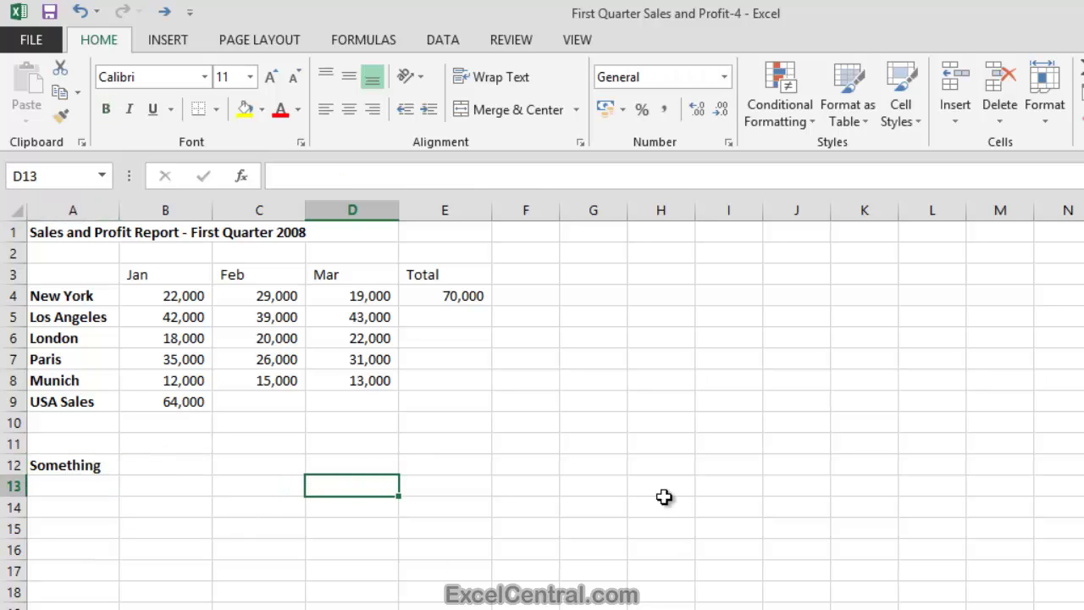
left_click(78, 462)
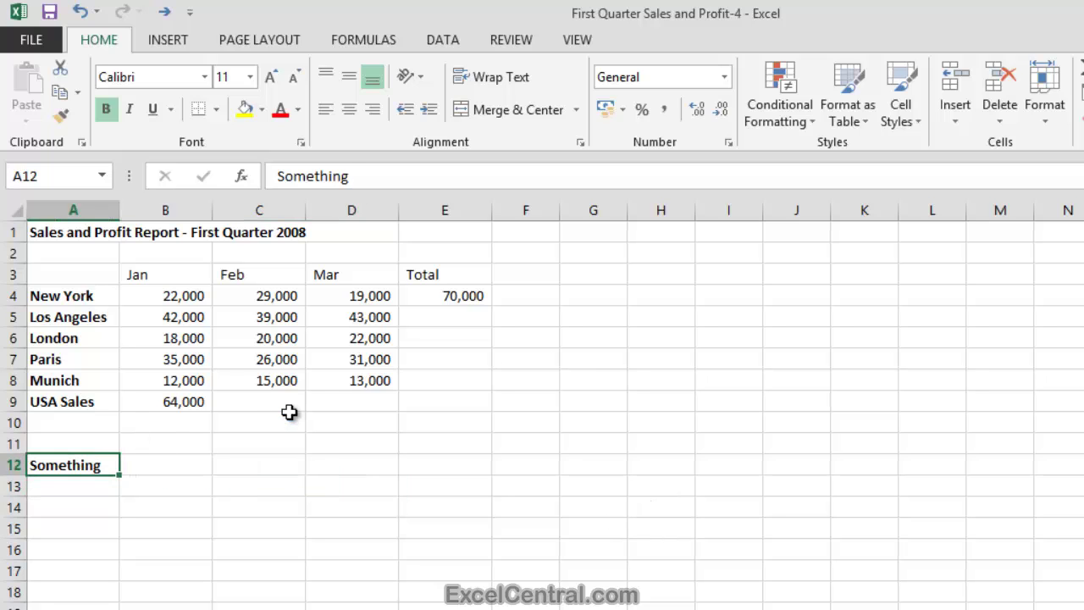
key("Delete")
left_click(697, 436)
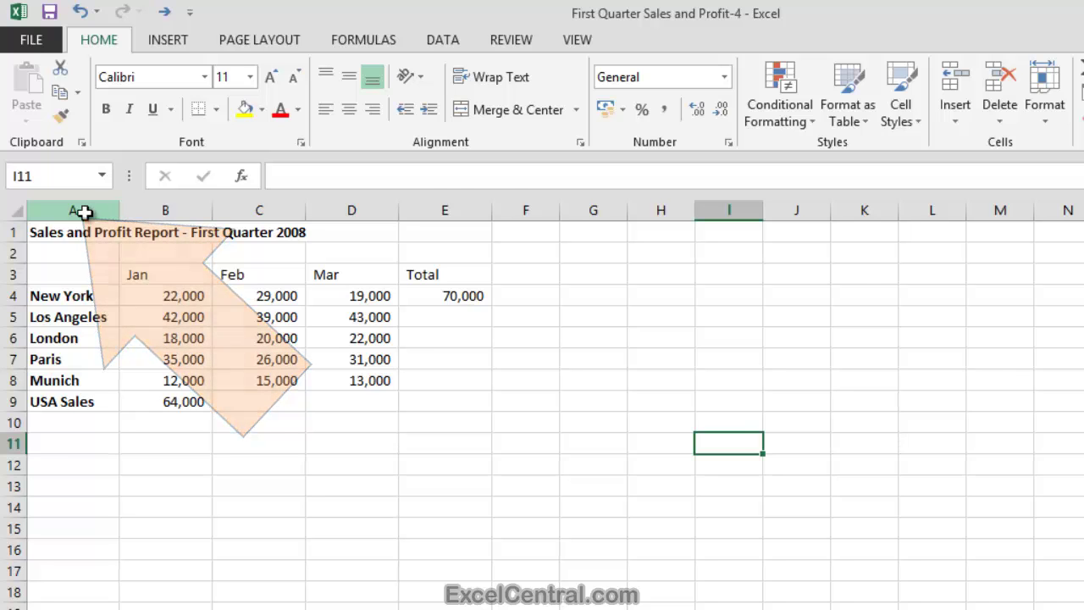
Step: Reselect column A and toggle Bold off so its text is plain
left_click(85, 208)
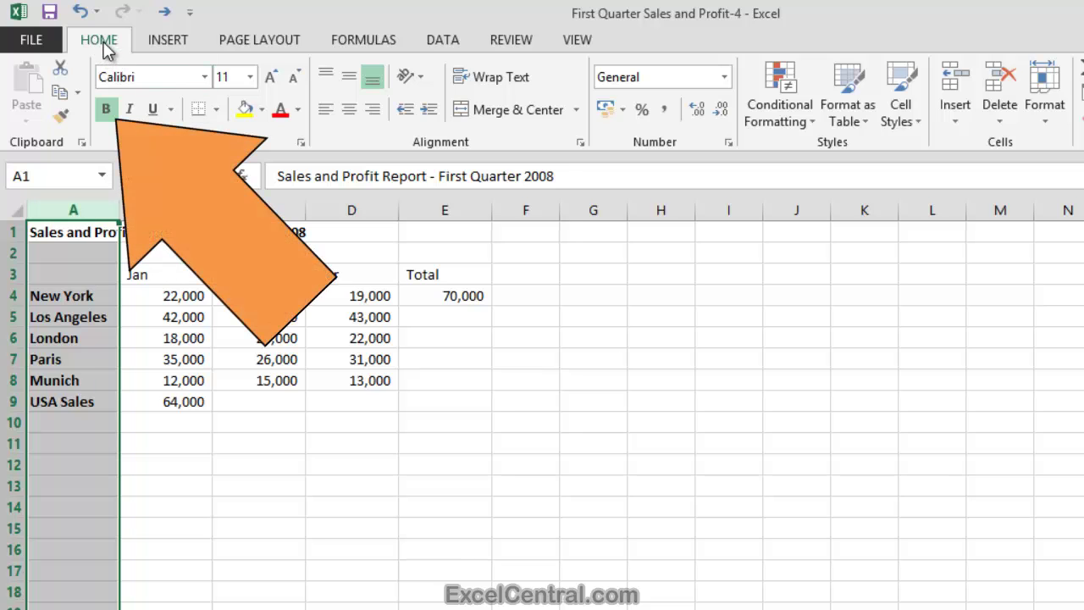
left_click(106, 108)
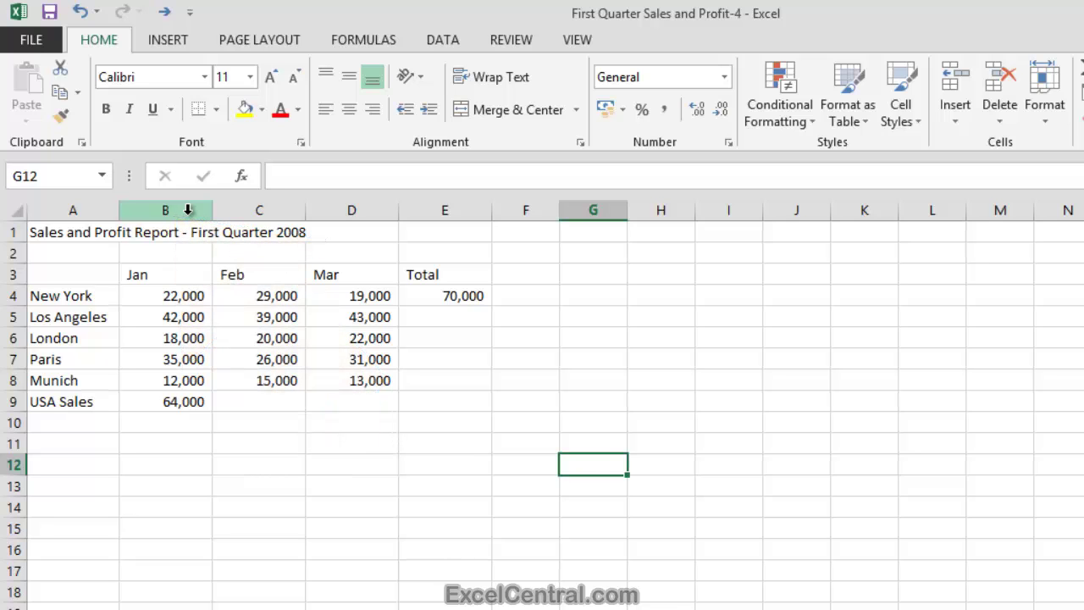
Step: Drag-select columns B to D, clear that, then drag-select whole rows 5 through 10
left_click(187, 213)
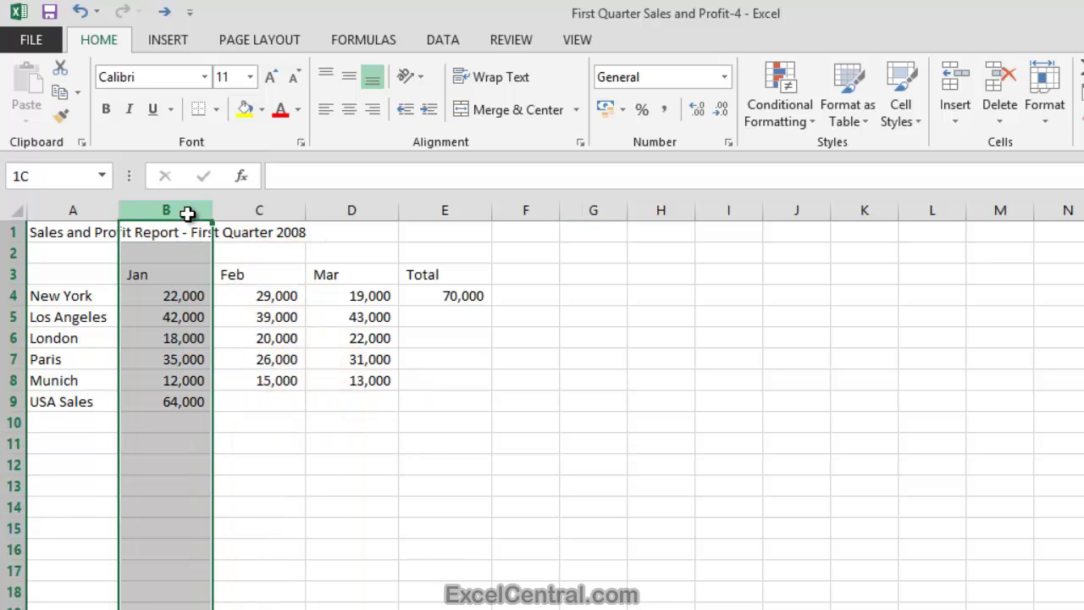
left_click_drag(187, 213, 369, 209)
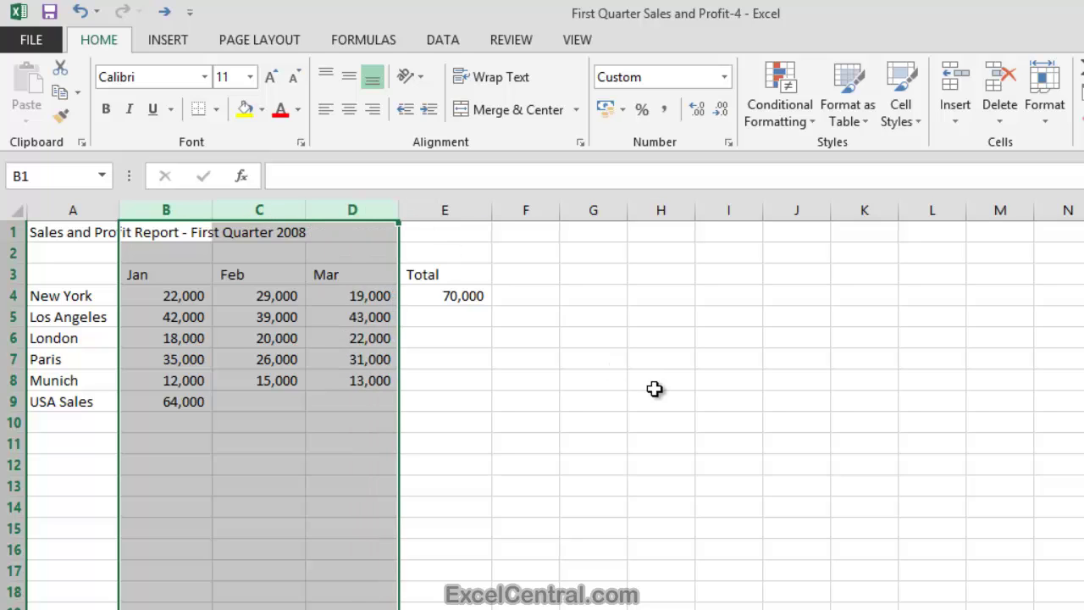
left_click(620, 350)
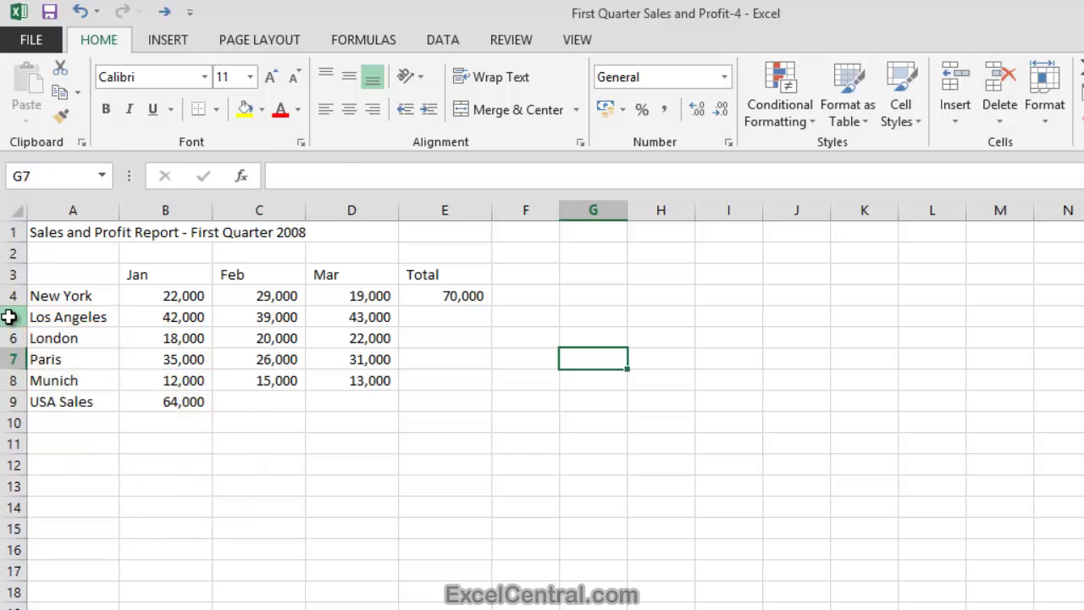
left_click_drag(9, 317, 8, 422)
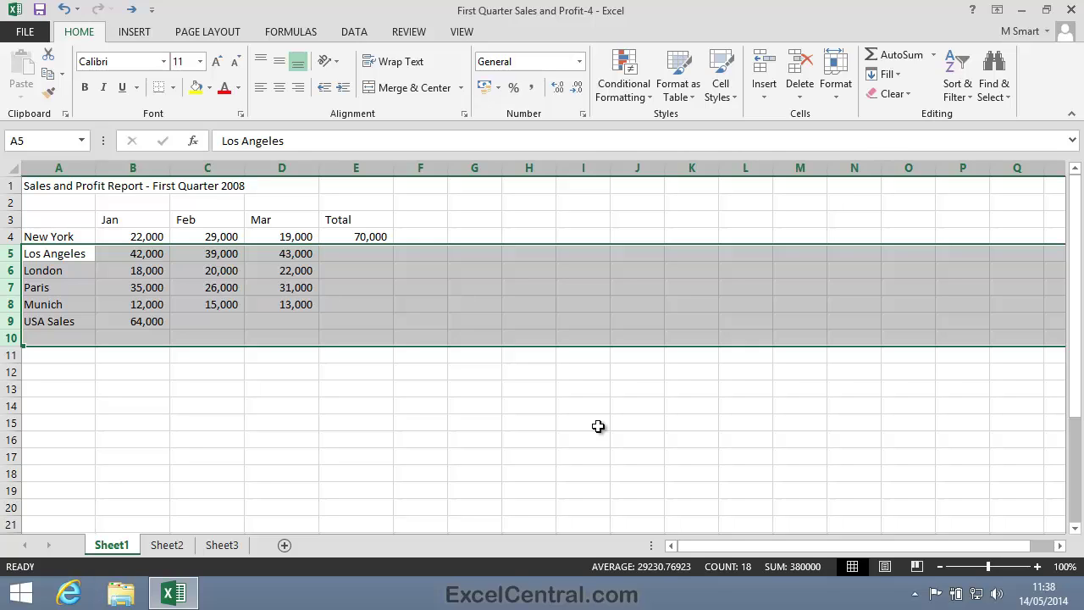
Step: Drag-select columns B to M, clear it, then select B and Shift-extend to column O
left_click(598, 426)
left_click_drag(135, 168, 799, 167)
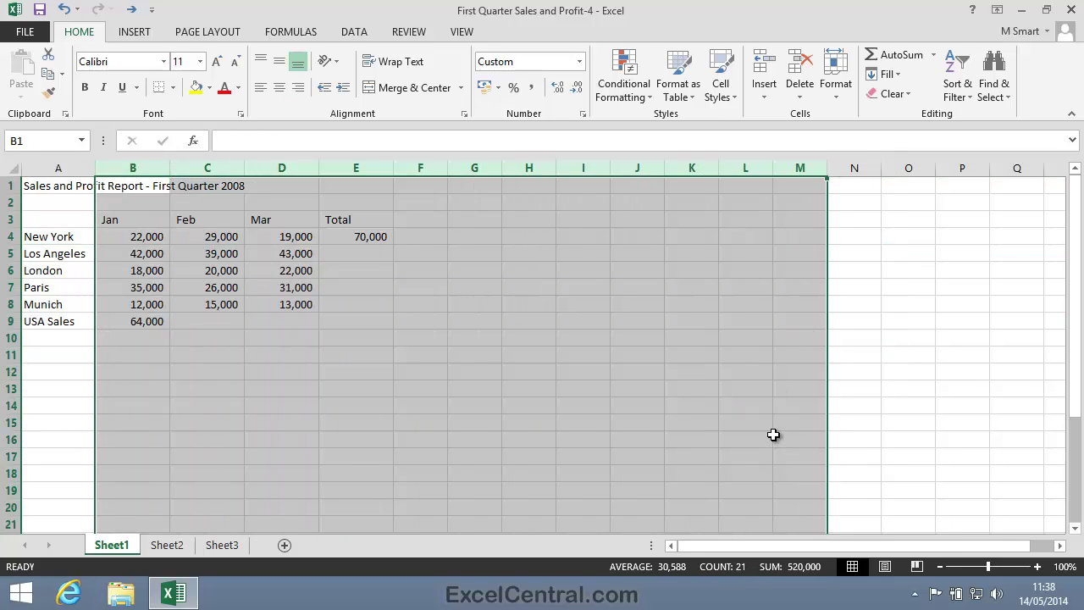
left_click(670, 424)
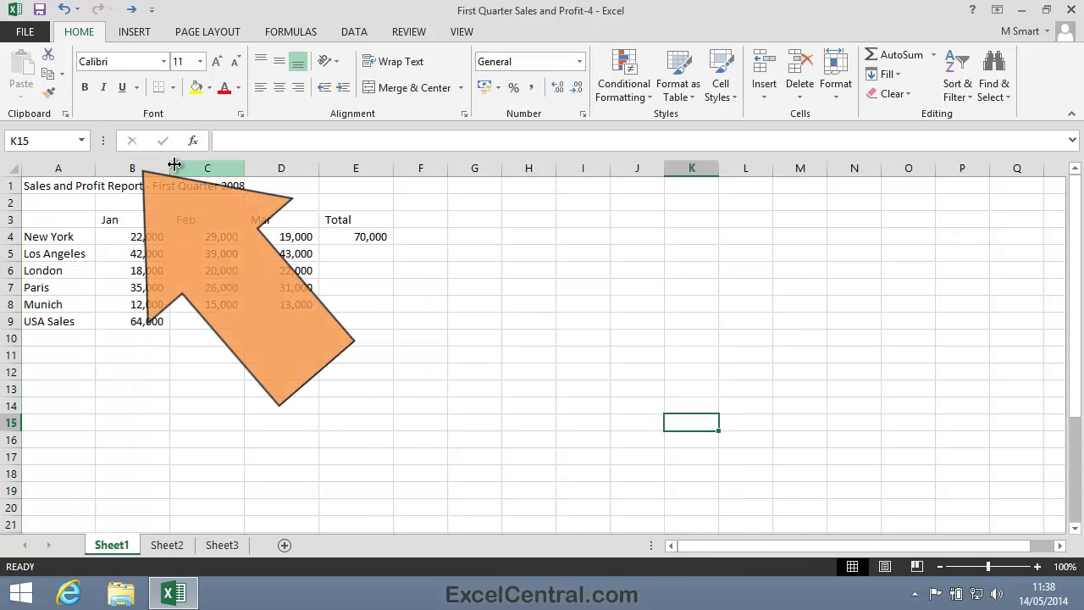
left_click(133, 168)
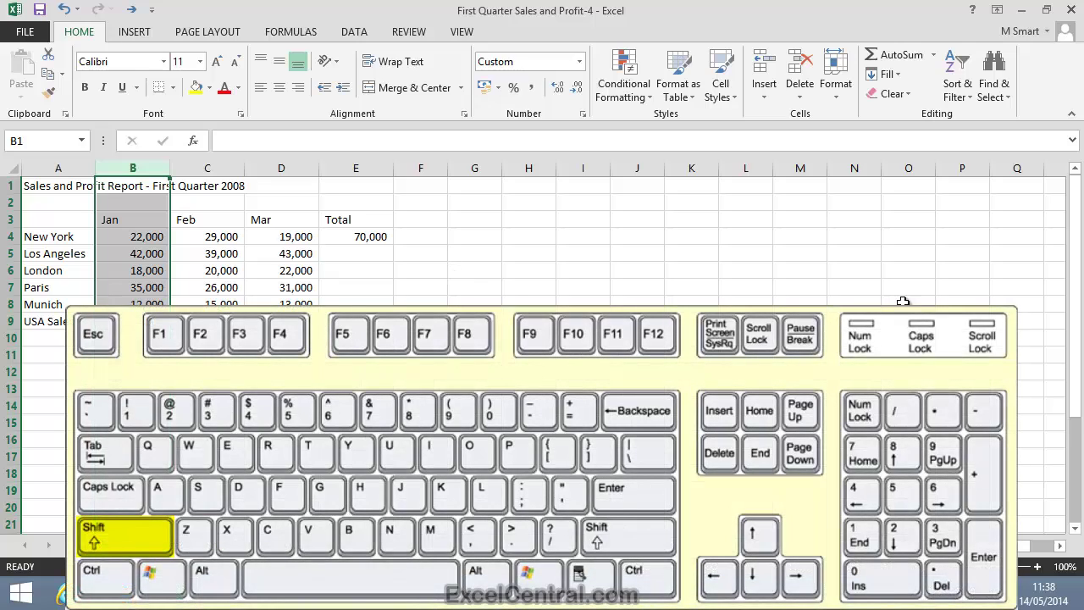
left_click(917, 168, "shift")
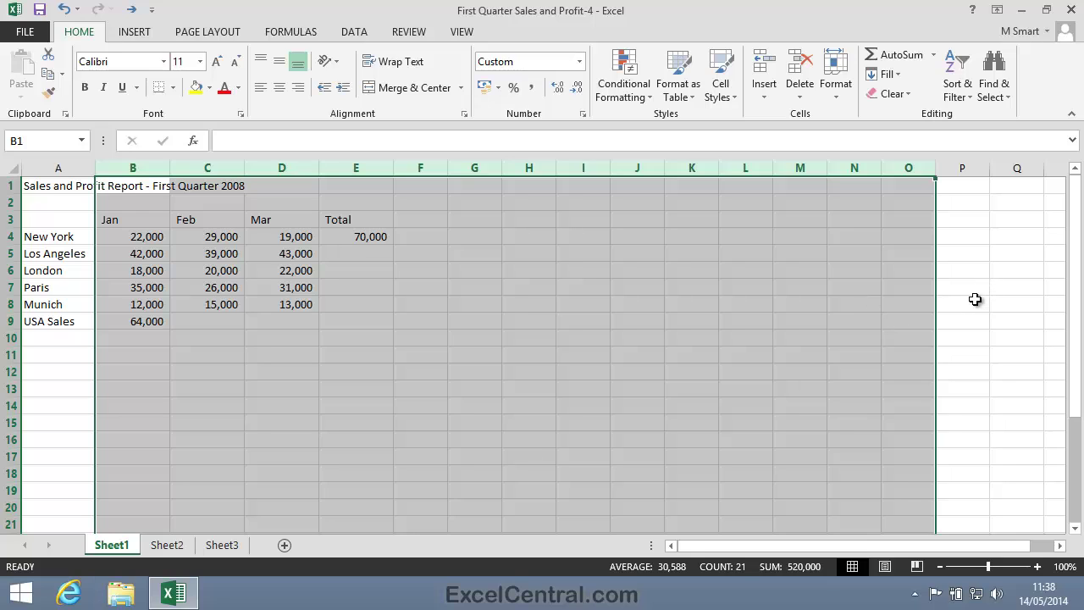
Step: Select column B, Ctrl-add columns E, H, J, M and O, then deselect
left_click(975, 299)
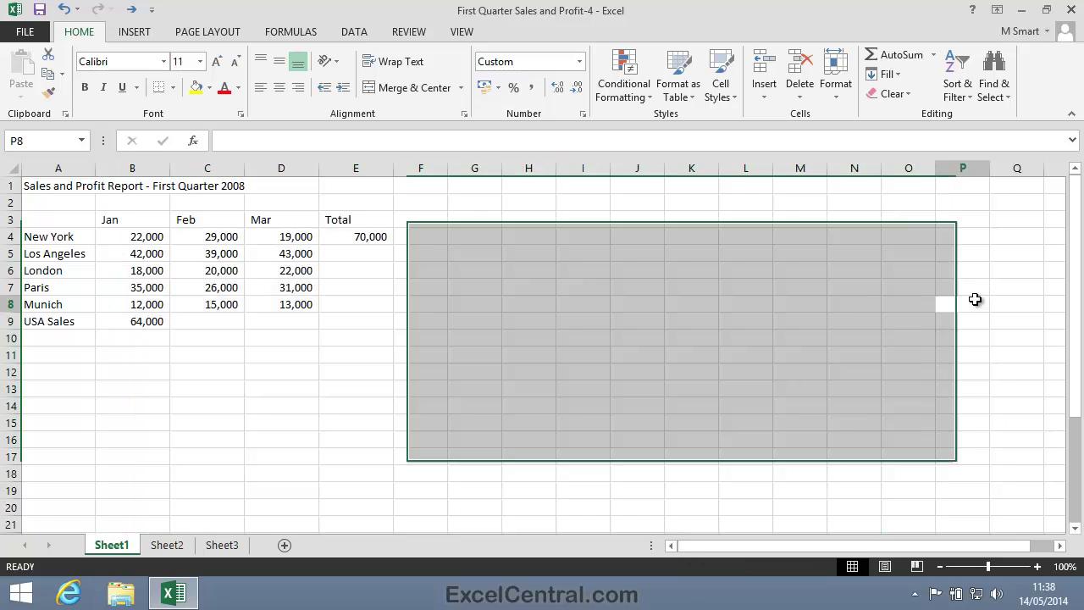
left_click(153, 167)
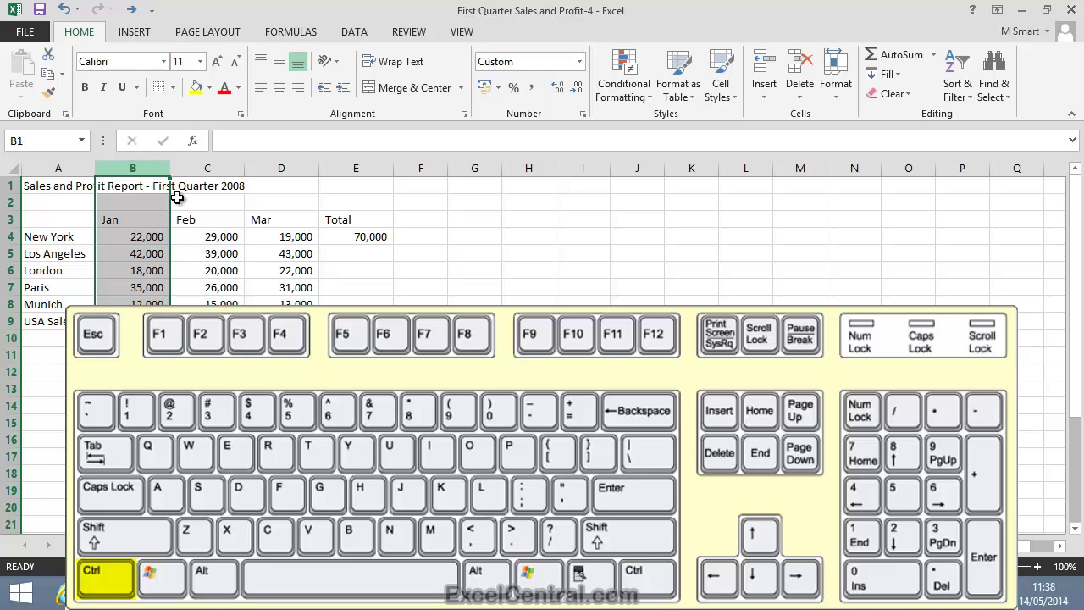
left_click(365, 163, "ctrl")
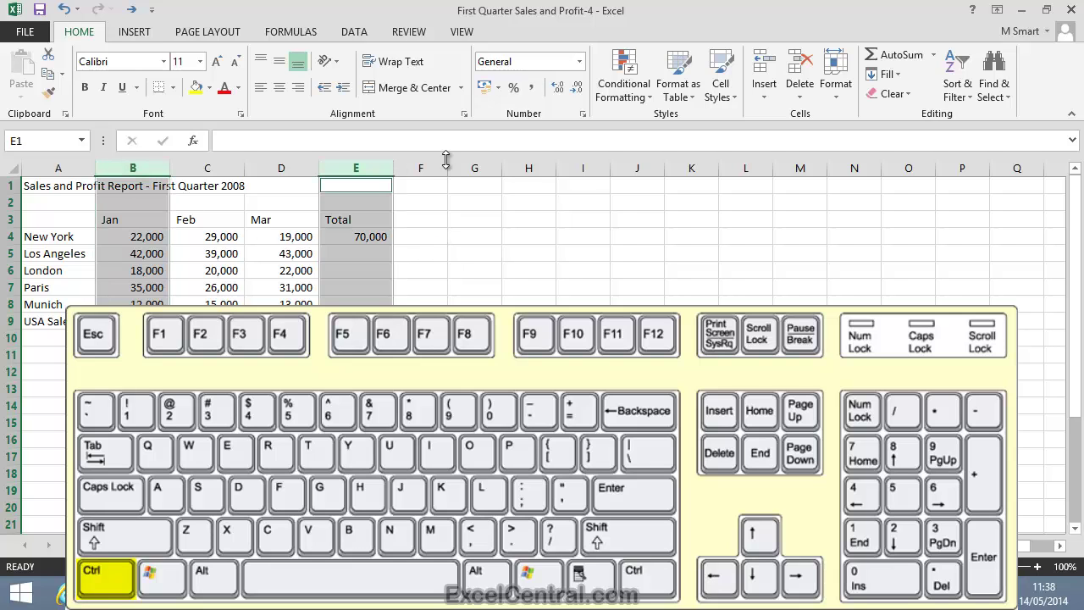
left_click(520, 167, "ctrl")
left_click(637, 164, "ctrl")
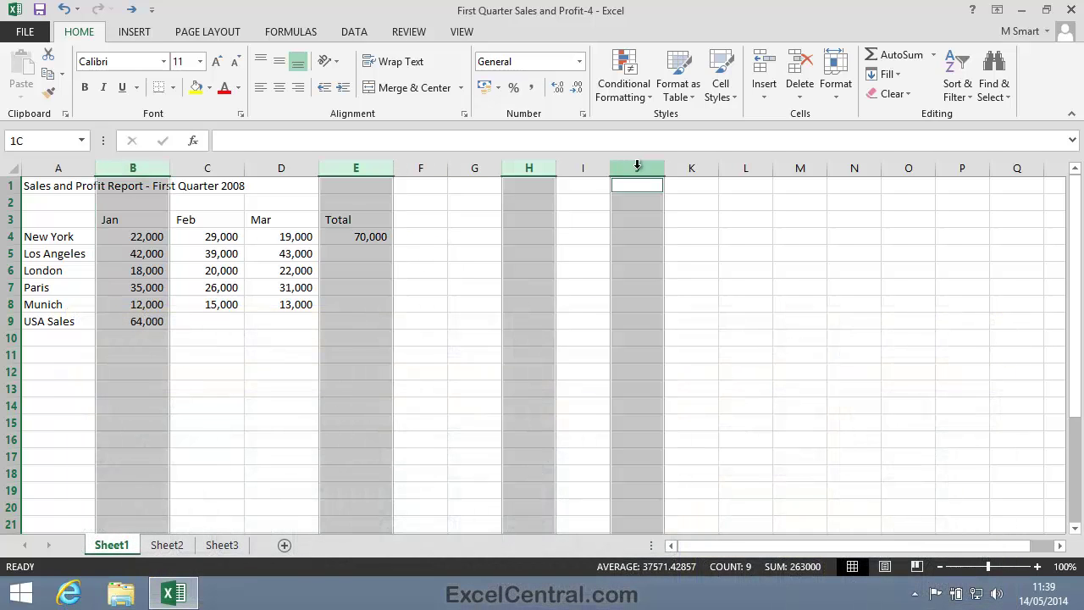
left_click(799, 166, "ctrl")
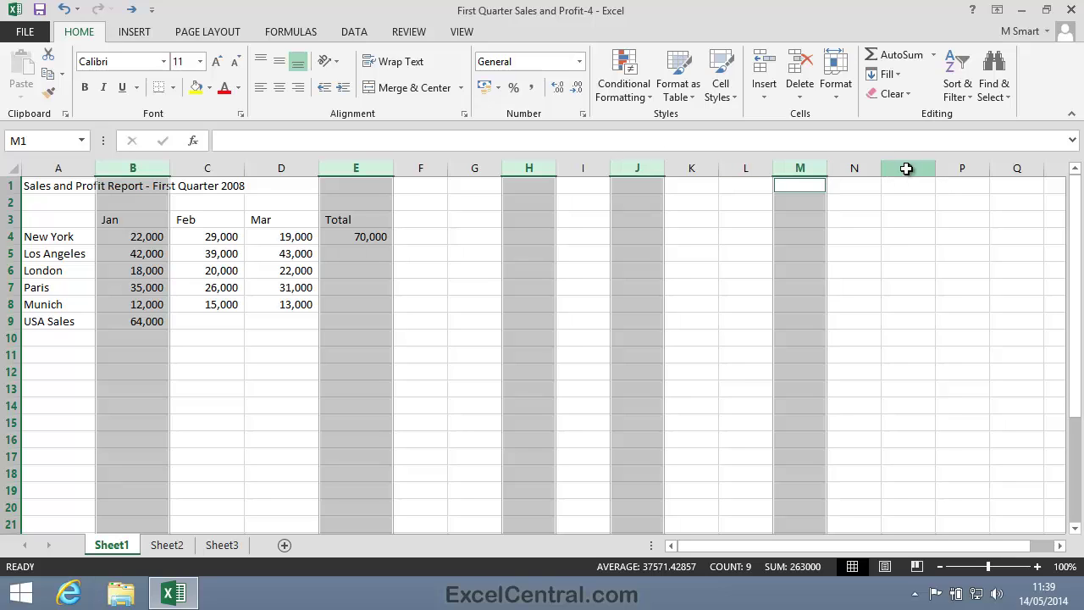
left_click(908, 164, "ctrl")
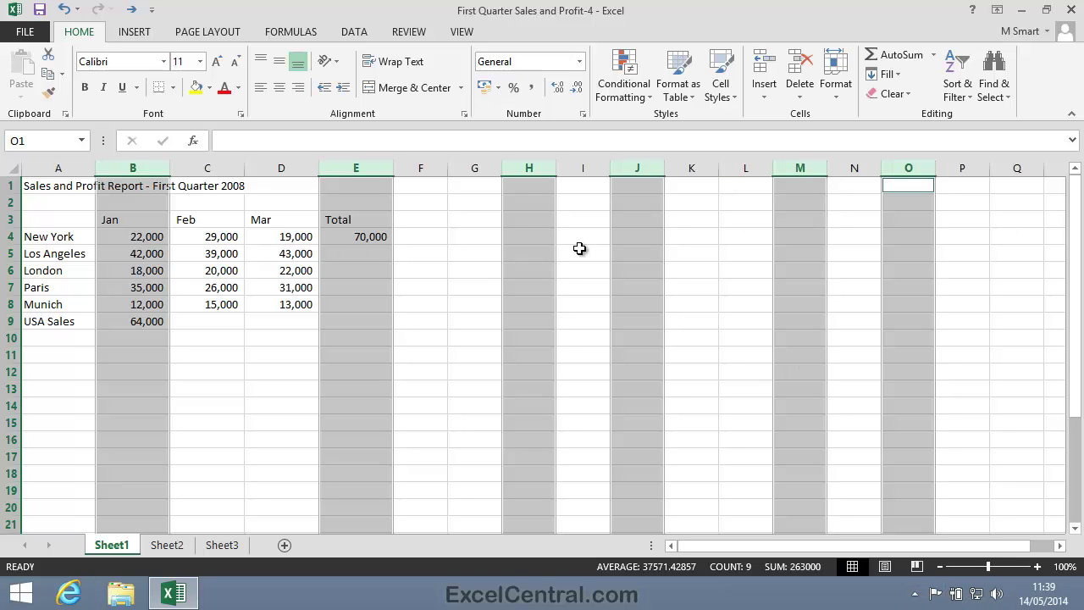
left_click(471, 305)
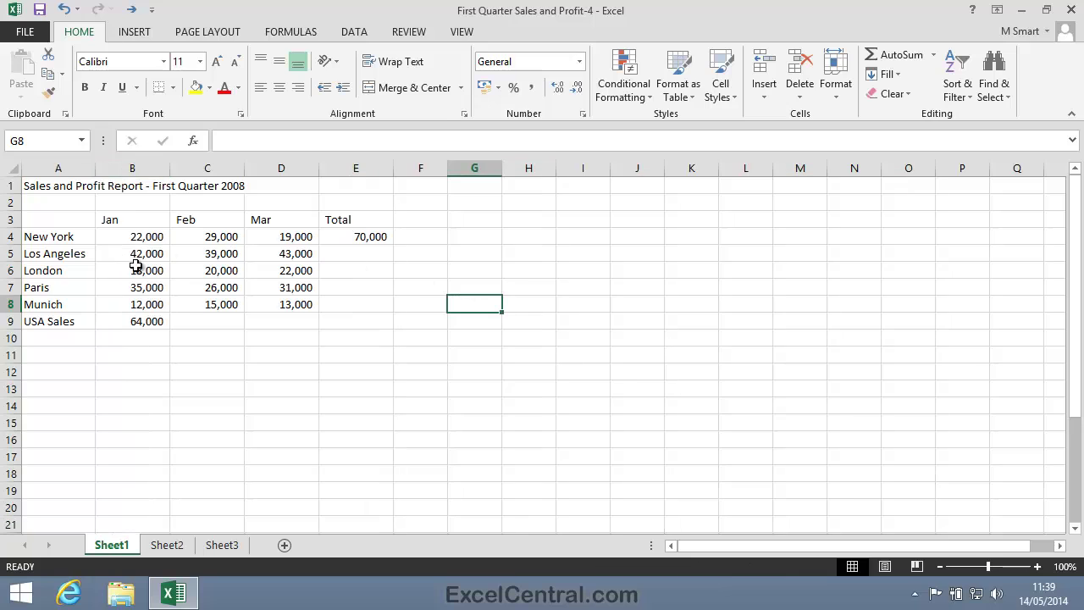
Step: Select row 4, Ctrl-add rows 6, 8 and 10, then clear by clicking A1
left_click(637, 388)
left_click(8, 235)
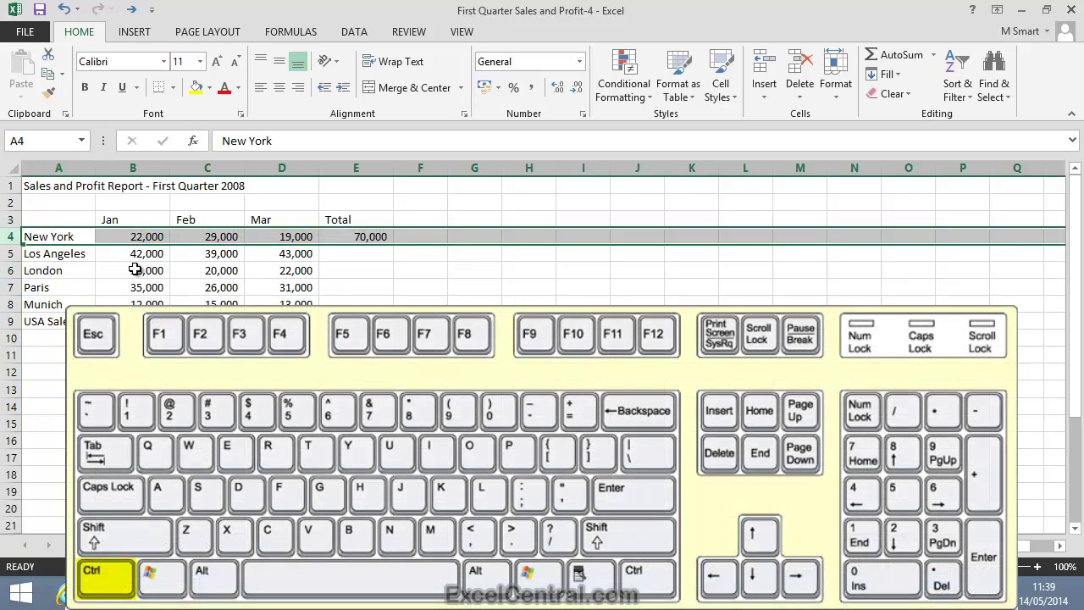
left_click(10, 270, "ctrl")
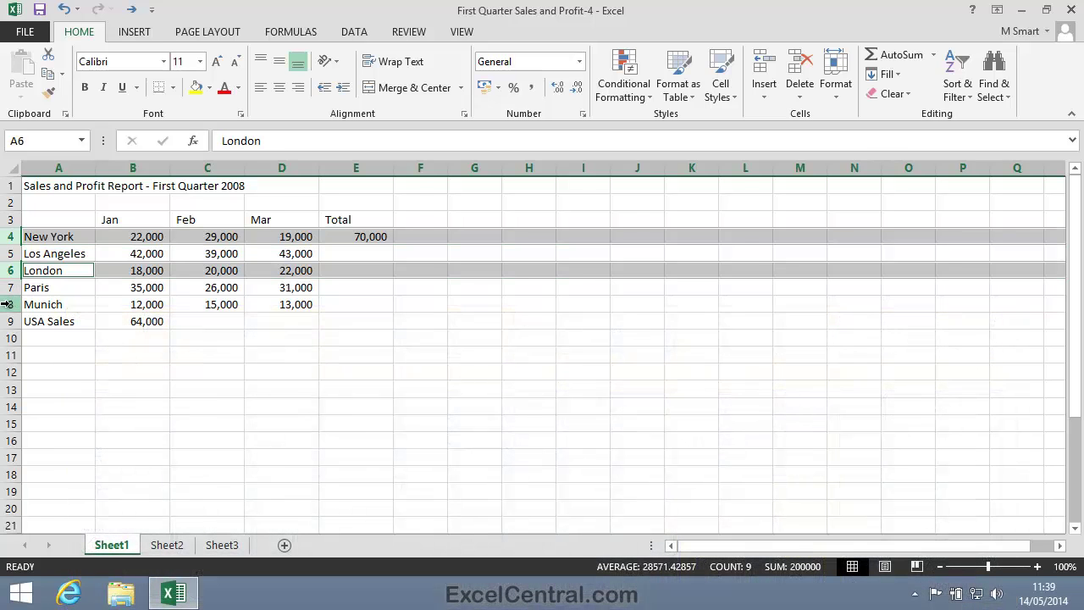
left_click(7, 304, "ctrl")
left_click(9, 338, "ctrl")
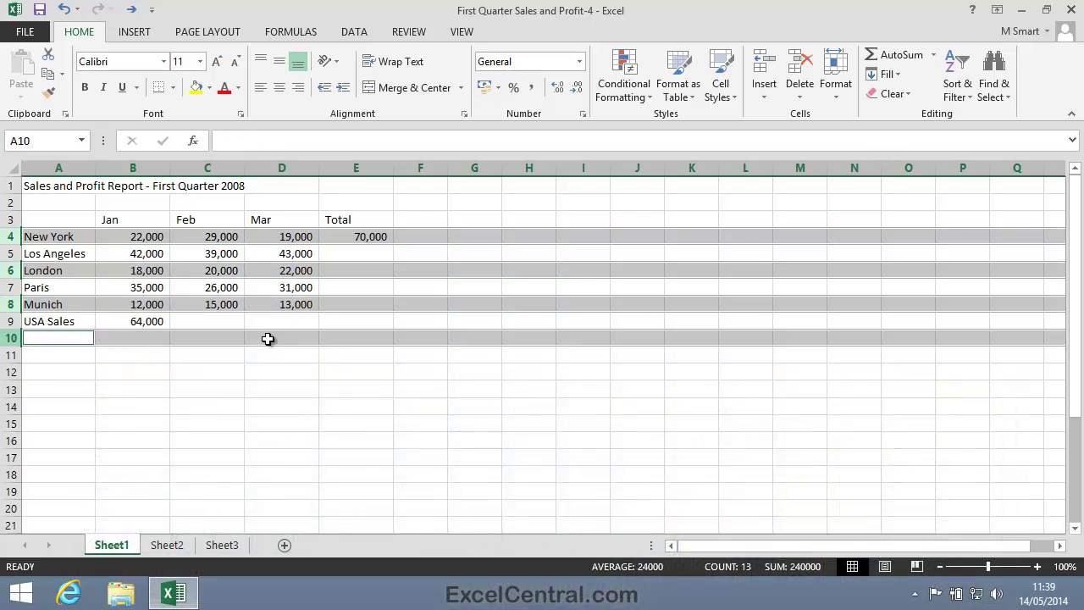
left_click(59, 185)
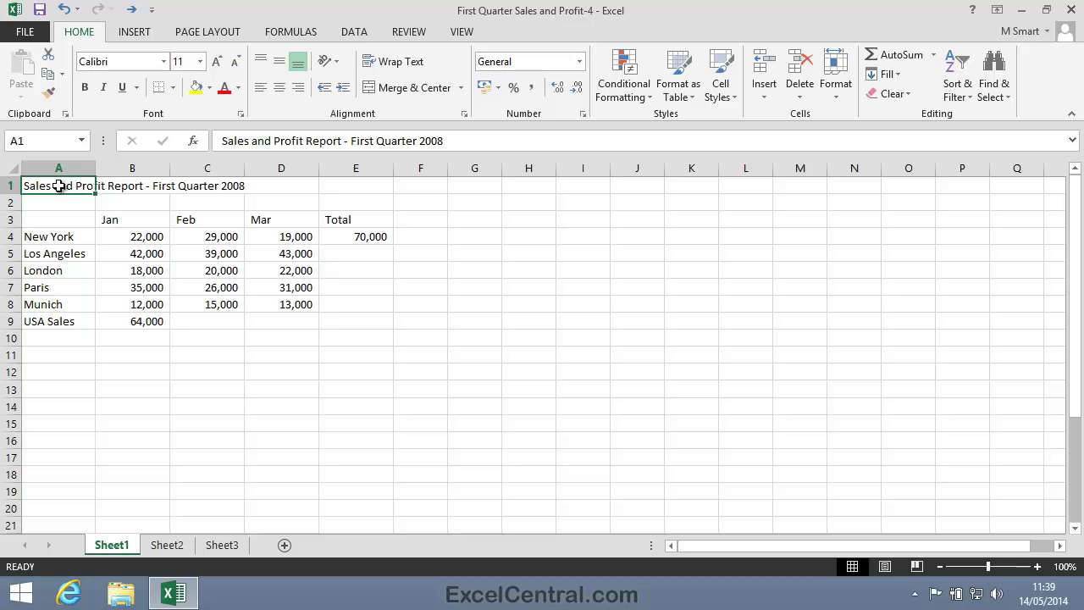